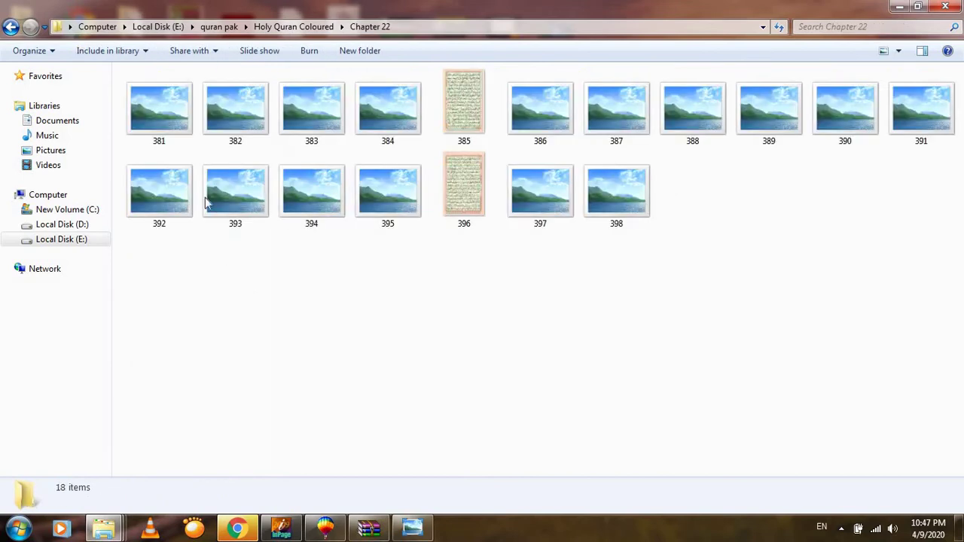
# Step: Open image 381 from the Chapter 22 folder in a maximized photo viewer and enlarge the page's opening lines
pyautogui.doubleClick(180, 101)
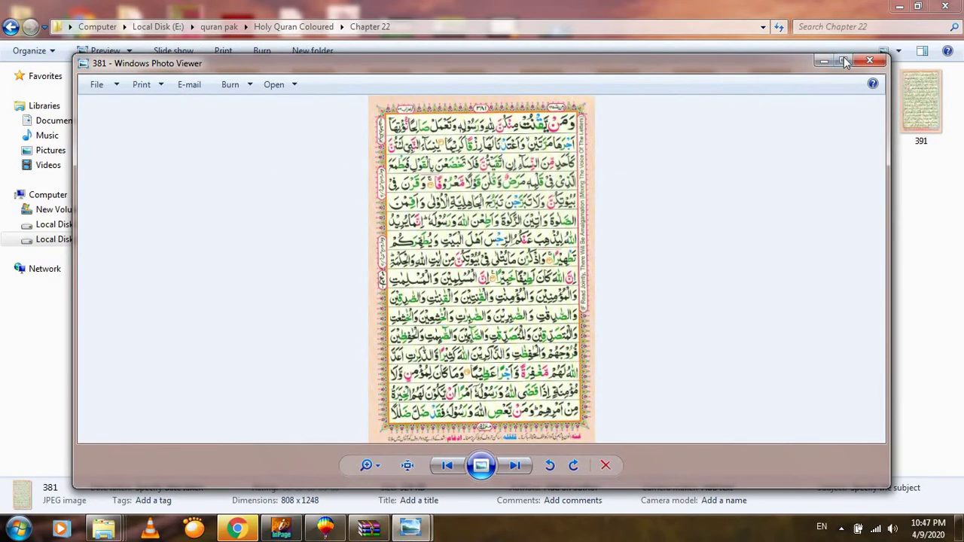
pyautogui.click(844, 60)
pyautogui.scroll(3, 645, 191)
pyautogui.press('Up')
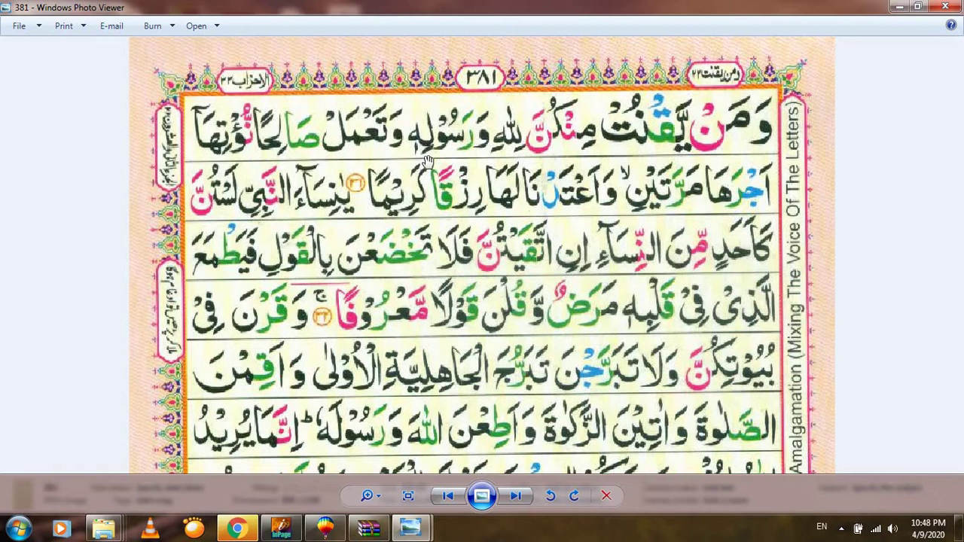
# Step: Mark individual letters and words in the first four lines of page 381 with red rectangles, and leave drawing mode
pyautogui.moveTo(385, 108); pyautogui.dragTo(409, 122)
pyautogui.moveTo(293, 113)
pyautogui.mouseDown()
pyautogui.moveTo(316, 133)
pyautogui.moveTo(290, 158)
pyautogui.mouseUp()
pyautogui.moveTo(273, 111)
pyautogui.mouseDown()
pyautogui.moveTo(288, 142)
pyautogui.moveTo(277, 147)
pyautogui.moveTo(292, 155)
pyautogui.moveTo(254, 122)
pyautogui.moveTo(265, 143)
pyautogui.mouseUp()
pyautogui.moveTo(583, 160); pyautogui.dragTo(612, 175)
pyautogui.moveTo(688, 159); pyautogui.dragTo(714, 189)
pyautogui.moveTo(660, 220); pyautogui.dragTo(693, 243)
pyautogui.moveTo(330, 229); pyautogui.dragTo(381, 276)
pyautogui.moveTo(231, 230)
pyautogui.mouseDown()
pyautogui.moveTo(306, 300)
pyautogui.moveTo(438, 345)
pyautogui.mouseUp()
pyautogui.moveTo(501, 277); pyautogui.dragTo(560, 324)
pyautogui.moveTo(642, 288); pyautogui.dragTo(700, 333)
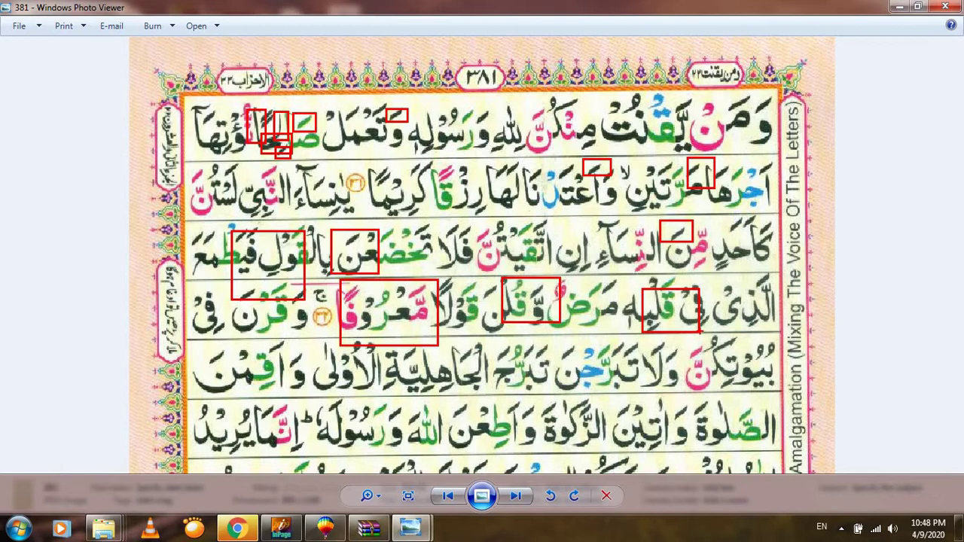
pyautogui.press('super')
pyautogui.press('Escape')
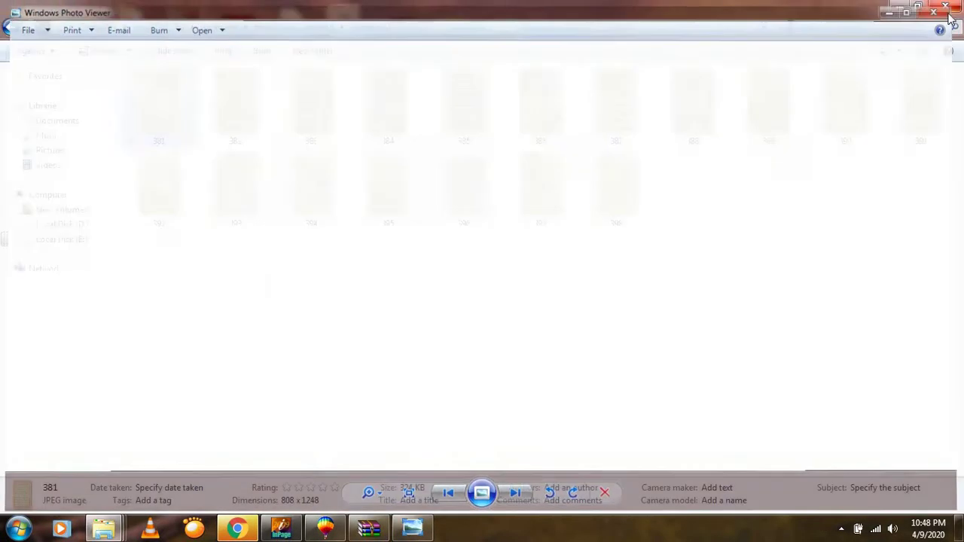
# Step: Show the desktop and open the Downloads folder in a maximized window with the ZoomIt archive in view
pyautogui.press('super+d')
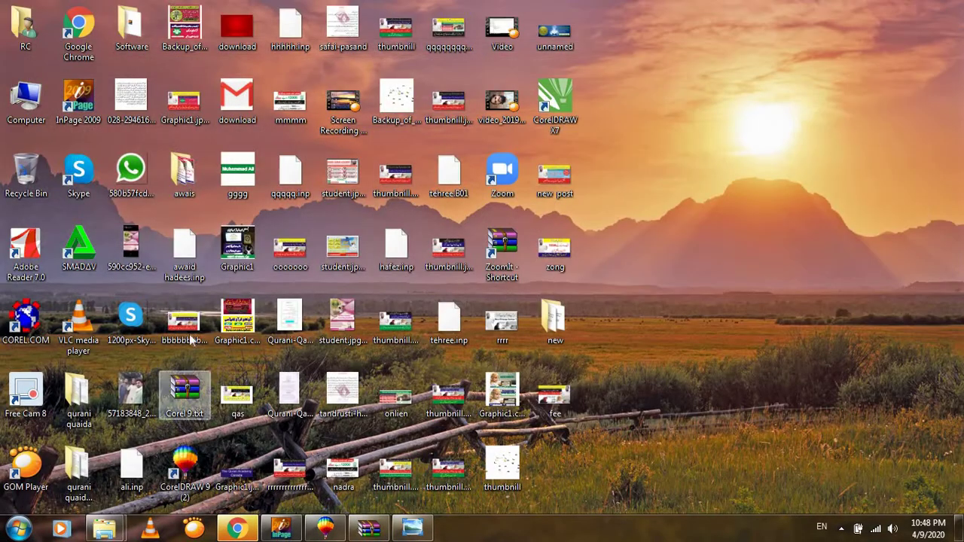
pyautogui.doubleClick(23, 105)
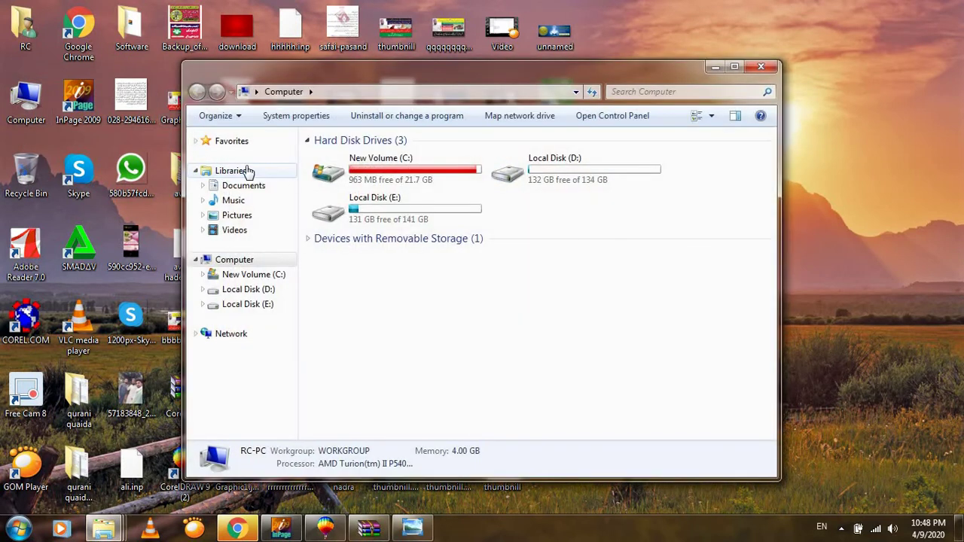
pyautogui.click(241, 142)
pyautogui.doubleClick(528, 151)
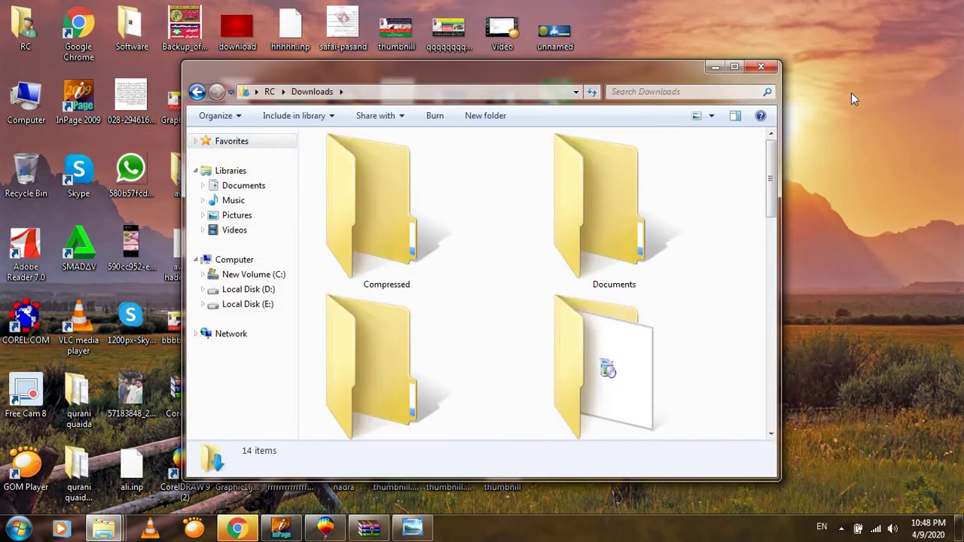
pyautogui.click(735, 68)
pyautogui.scroll(-2, 764, 331)
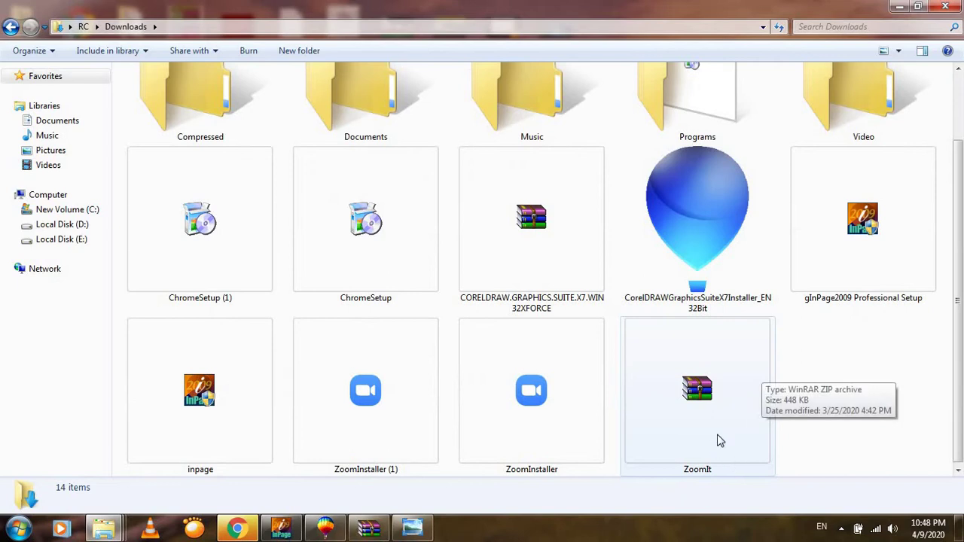
# Step: Draw several overlapping red rectangles around the ZoomIt archive to highlight it, and leave drawing mode
pyautogui.moveTo(631, 345); pyautogui.dragTo(765, 492)
pyautogui.moveTo(620, 341)
pyautogui.mouseDown()
pyautogui.moveTo(738, 478)
pyautogui.moveTo(767, 492)
pyautogui.mouseUp()
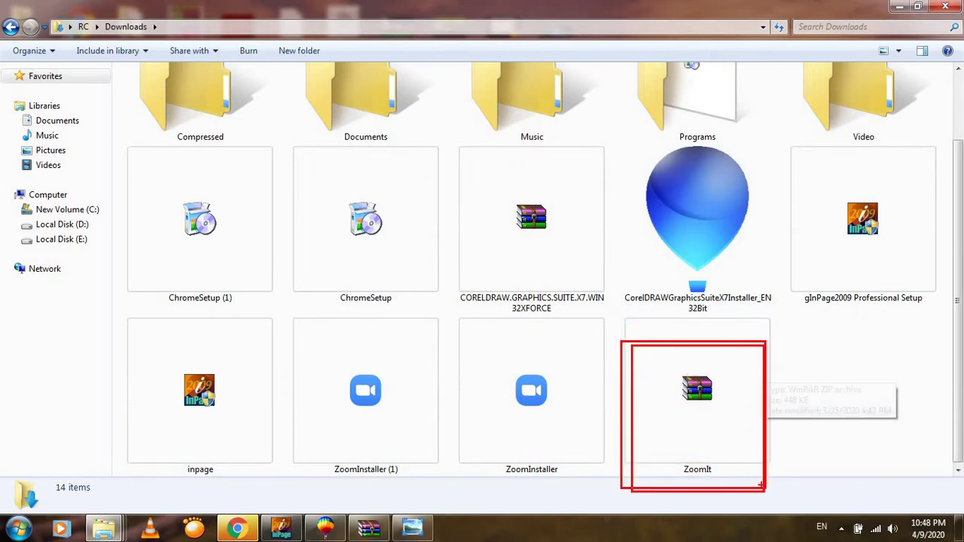
pyautogui.moveTo(626, 333); pyautogui.dragTo(769, 490)
pyautogui.moveTo(624, 331); pyautogui.dragTo(776, 500)
pyautogui.moveTo(617, 325); pyautogui.dragTo(781, 497)
pyautogui.moveTo(619, 317); pyautogui.dragTo(797, 494)
pyautogui.moveTo(622, 331); pyautogui.dragTo(771, 497)
pyautogui.moveTo(618, 312); pyautogui.dragTo(773, 482)
pyautogui.press('super')
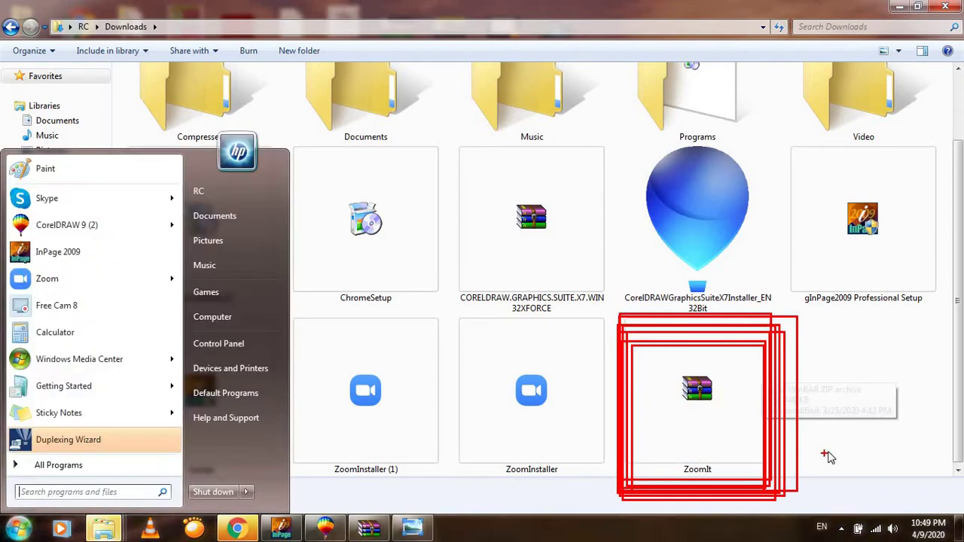
# Step: Open the ZoomIt archive from Downloads in WinRAR and maximize its window
pyautogui.rightClick(742, 442)
pyautogui.click(706, 399)
pyautogui.doubleClick(706, 400)
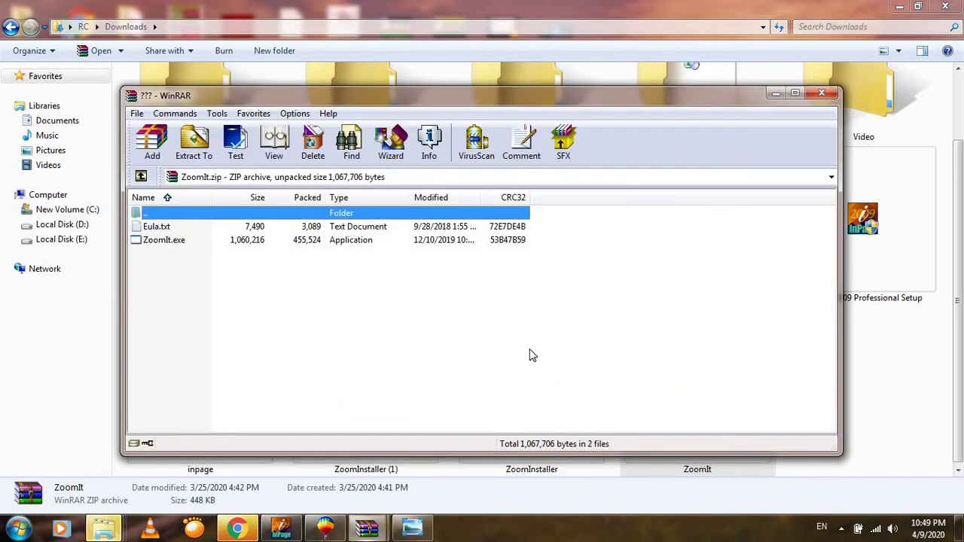
pyautogui.click(798, 95)
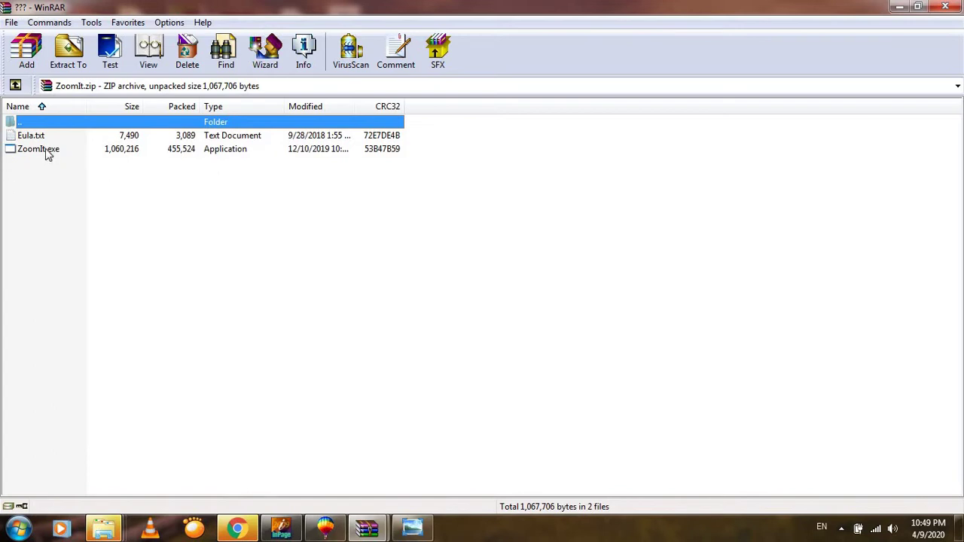
# Step: Highlight the ZoomIt.exe entry in the archive with two red rectangles, and leave drawing mode
pyautogui.moveTo(2, 140); pyautogui.dragTo(418, 173)
pyautogui.moveTo(3, 143); pyautogui.dragTo(420, 175)
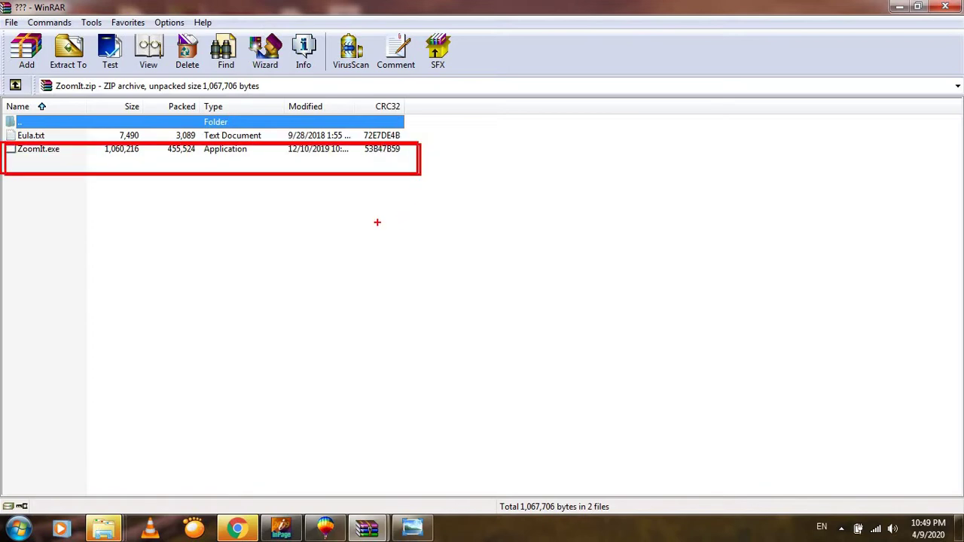
pyautogui.press('super')
pyautogui.press('Escape')
# Step: Run ZoomIt.exe from the archive and move its options dialog clear of the file list
pyautogui.click(230, 154)
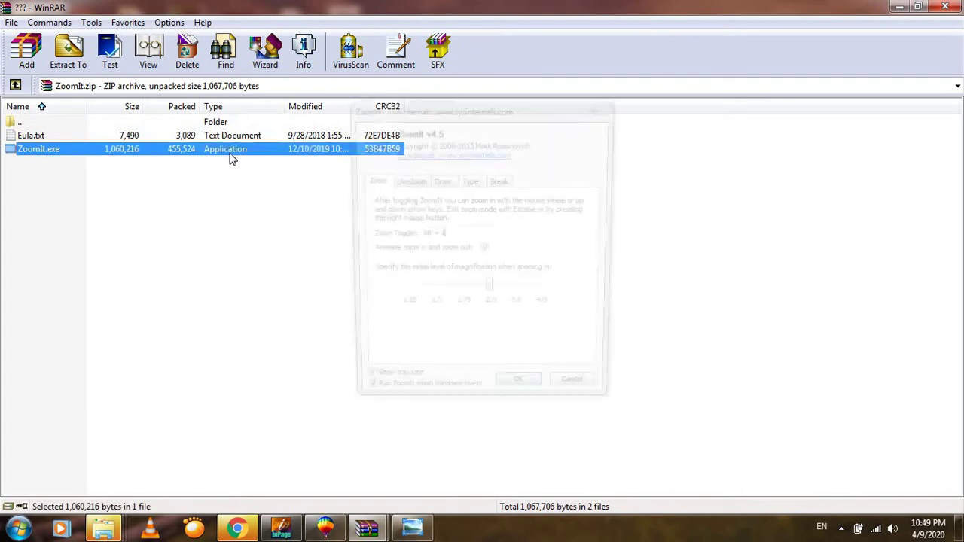
pyautogui.doubleClick(231, 154)
pyautogui.moveTo(474, 107); pyautogui.dragTo(508, 100)
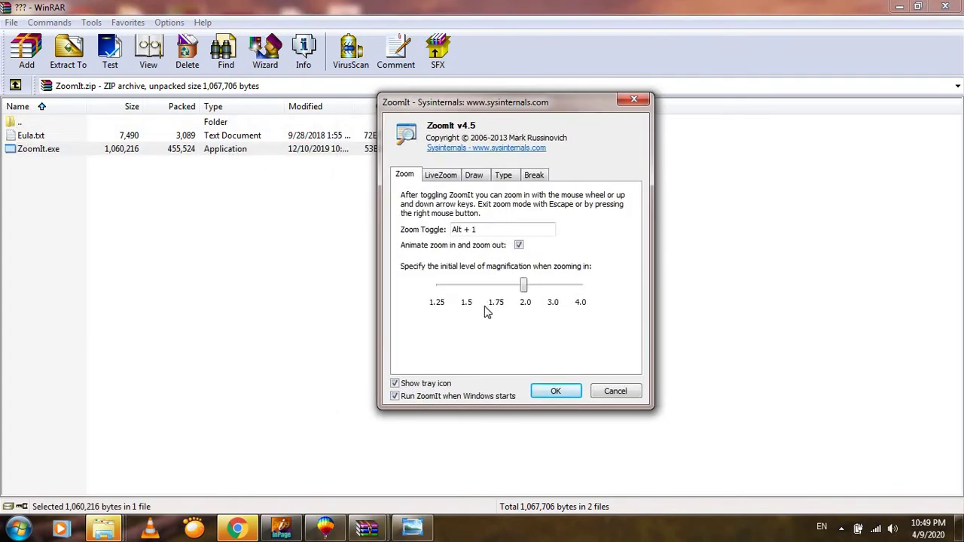
# Step: Review ZoomIt's LiveZoom and Draw settings, try to confirm Ctrl + 2 as the draw-without-zoom hotkey, and cancel the options dialog
pyautogui.hotkey('ctrl', '2')
pyautogui.click(437, 178)
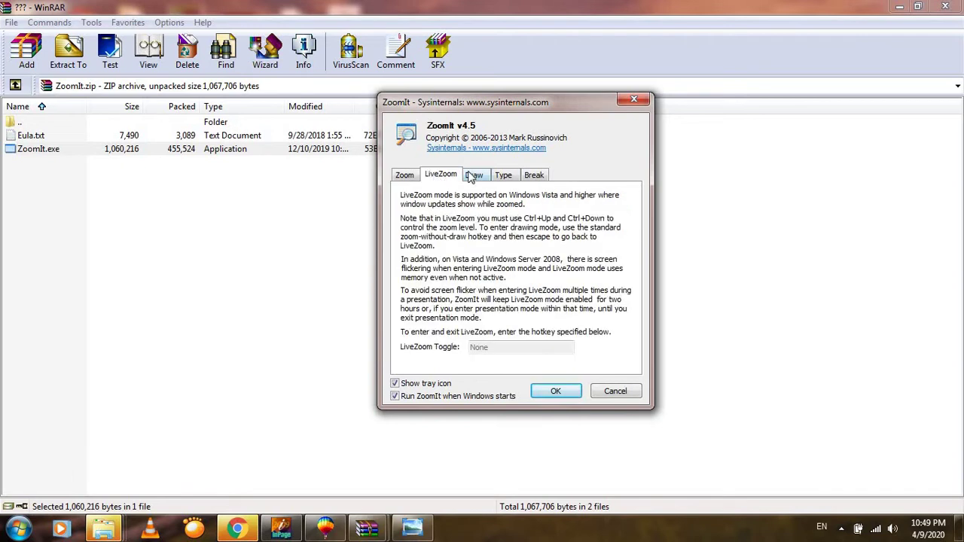
pyautogui.click(472, 176)
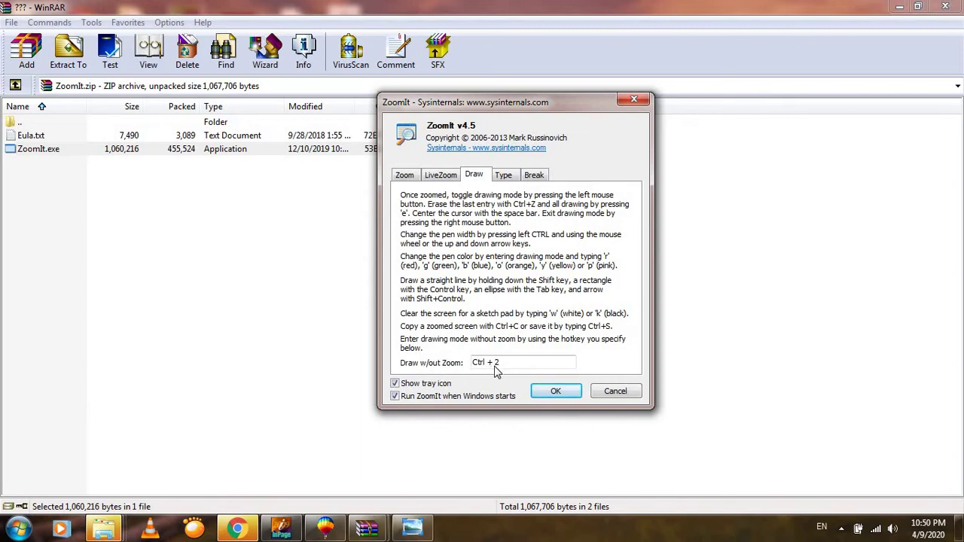
pyautogui.click(556, 391)
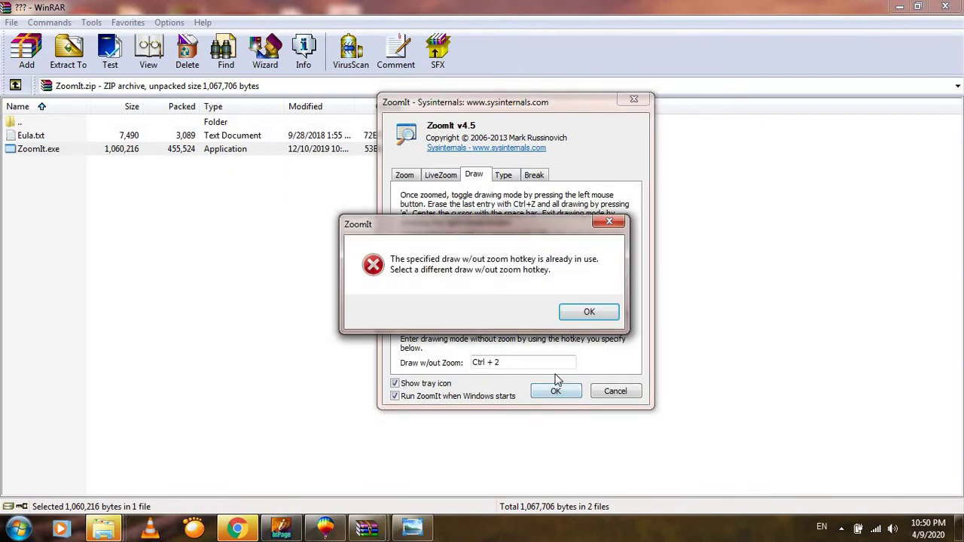
pyautogui.click(611, 225)
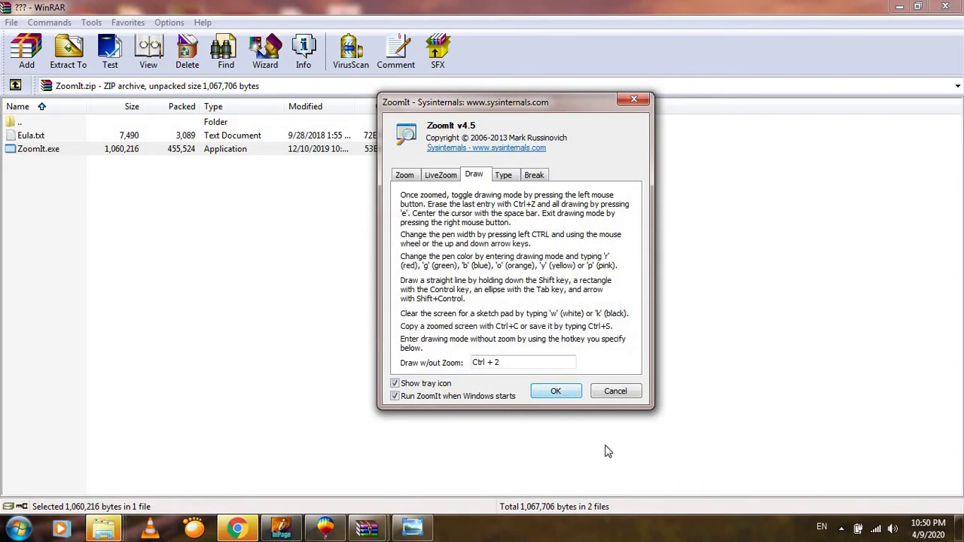
pyautogui.click(841, 527)
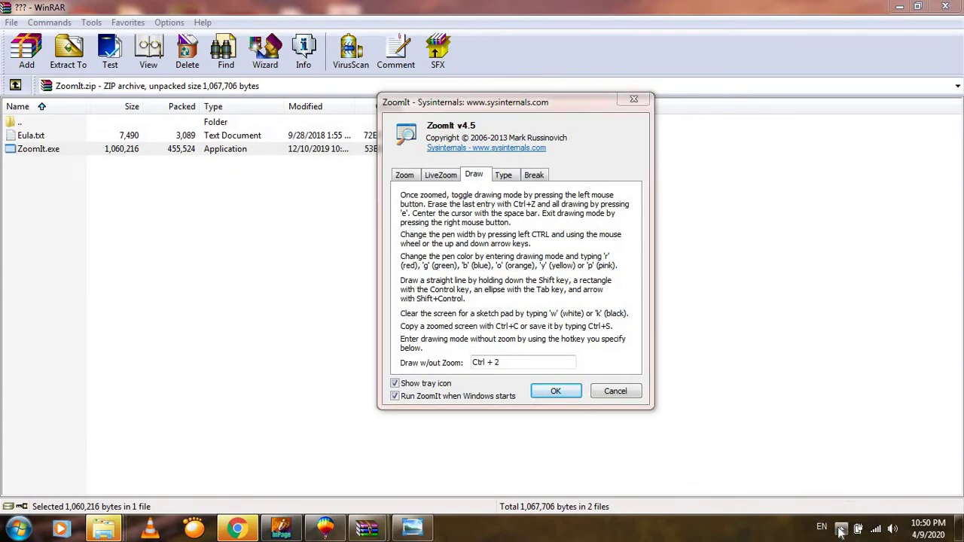
pyautogui.click(795, 318)
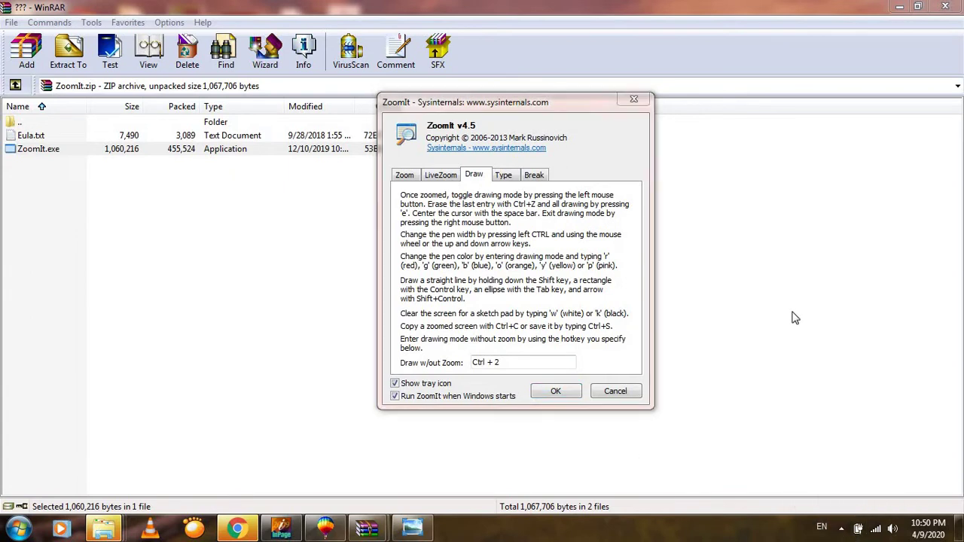
pyautogui.click(629, 392)
# Step: Start ZoomIt's draw mode without zoom and draw seventeen overlapping red rectangles across the empty area of the archive window
pyautogui.hotkey('ctrl', '2')
pyautogui.moveTo(410, 216); pyautogui.dragTo(551, 320)
pyautogui.moveTo(426, 201); pyautogui.dragTo(629, 359)
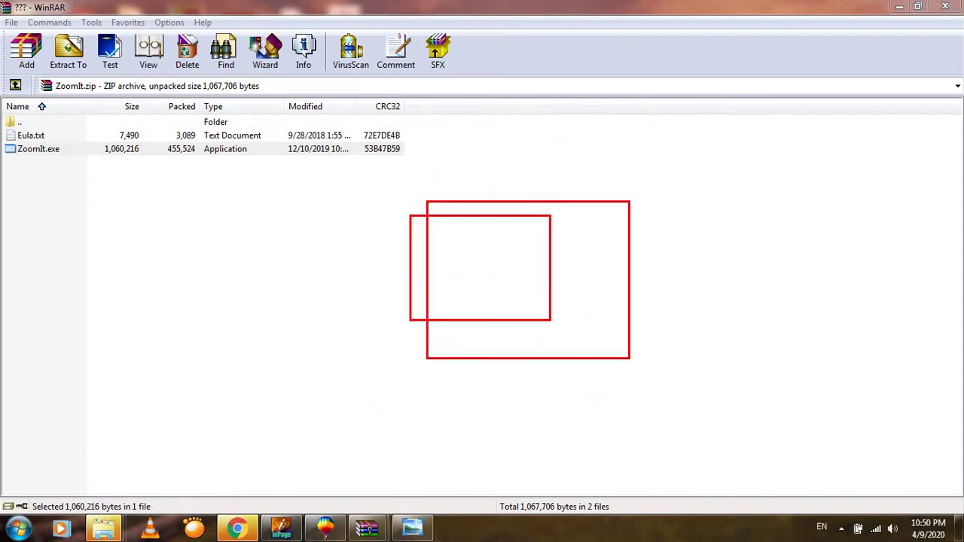
pyautogui.moveTo(647, 225); pyautogui.dragTo(867, 409)
pyautogui.moveTo(608, 179); pyautogui.dragTo(715, 282)
pyautogui.moveTo(519, 153); pyautogui.dragTo(603, 252)
pyautogui.moveTo(345, 205); pyautogui.dragTo(469, 334)
pyautogui.moveTo(247, 235); pyautogui.dragTo(426, 383)
pyautogui.moveTo(193, 259); pyautogui.dragTo(315, 372)
pyautogui.moveTo(154, 231); pyautogui.dragTo(260, 301)
pyautogui.moveTo(180, 197); pyautogui.dragTo(279, 266)
pyautogui.moveTo(250, 183); pyautogui.dragTo(381, 272)
pyautogui.moveTo(359, 182); pyautogui.dragTo(512, 296)
pyautogui.moveTo(476, 184); pyautogui.dragTo(553, 239)
pyautogui.moveTo(643, 144); pyautogui.dragTo(746, 234)
pyautogui.moveTo(713, 158); pyautogui.dragTo(787, 211)
pyautogui.moveTo(673, 126); pyautogui.dragTo(757, 212)
pyautogui.moveTo(566, 137); pyautogui.dragTo(664, 215)
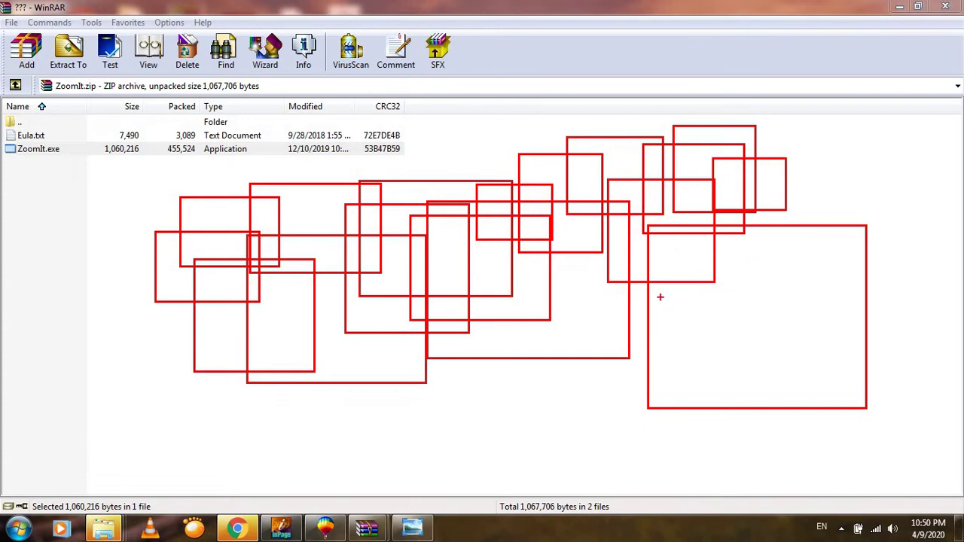
# Step: Draw freehand slanted red strokes beneath the rectangles and large loops around the biggest rectangle
pyautogui.moveTo(428, 426); pyautogui.dragTo(495, 455)
pyautogui.moveTo(486, 394); pyautogui.dragTo(574, 450)
pyautogui.moveTo(538, 389); pyautogui.dragTo(621, 465)
pyautogui.moveTo(368, 403); pyautogui.dragTo(495, 455)
pyautogui.moveTo(274, 415); pyautogui.dragTo(426, 468)
pyautogui.moveTo(239, 395); pyautogui.dragTo(422, 484)
pyautogui.moveTo(142, 390); pyautogui.dragTo(286, 471)
pyautogui.moveTo(67, 382); pyautogui.dragTo(140, 452)
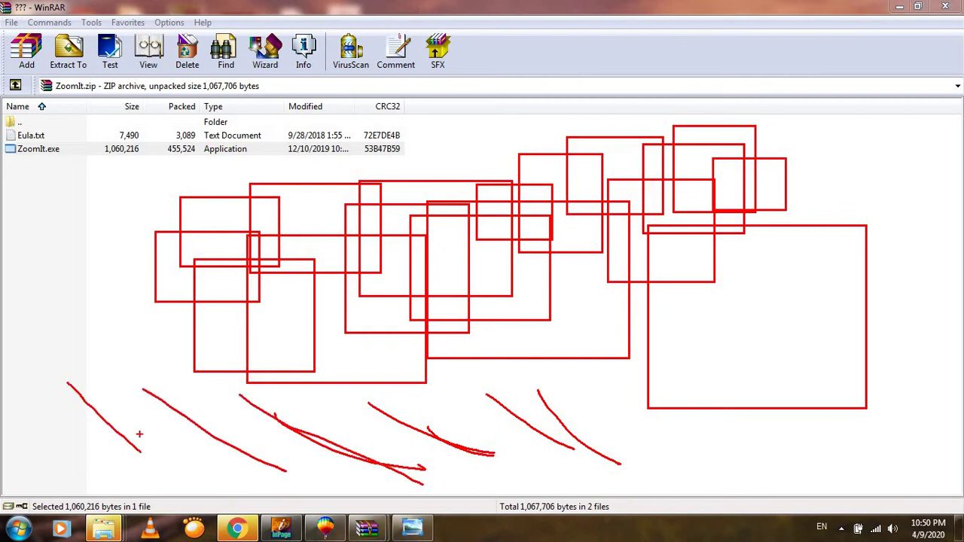
pyautogui.moveTo(126, 302); pyautogui.dragTo(235, 400)
pyautogui.moveTo(737, 220)
pyautogui.mouseDown()
pyautogui.moveTo(854, 270)
pyautogui.moveTo(800, 393)
pyautogui.moveTo(644, 230)
pyautogui.moveTo(764, 456)
pyautogui.moveTo(836, 444)
pyautogui.moveTo(596, 275)
pyautogui.moveTo(661, 326)
pyautogui.mouseUp()
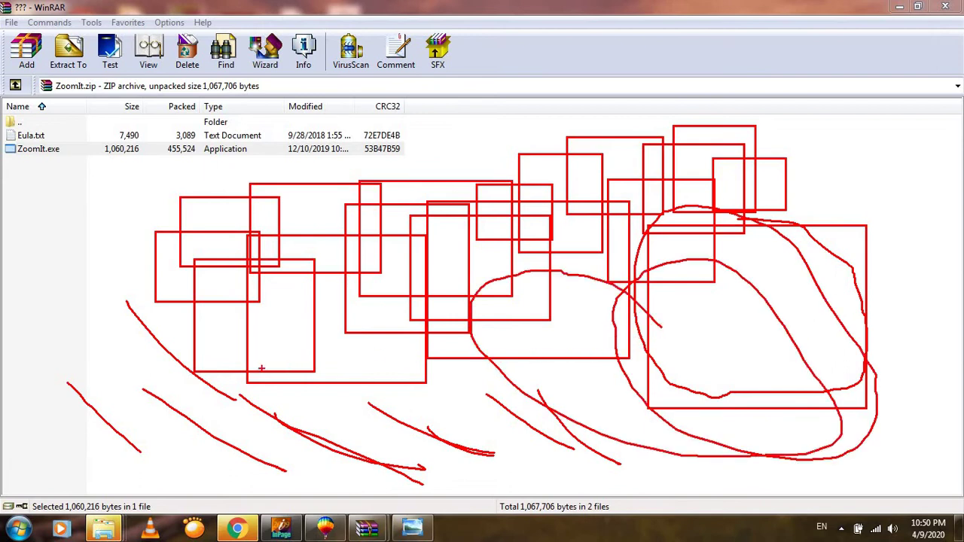
# Step: Add four more red rectangles of different sizes among the existing ones
pyautogui.moveTo(65, 200); pyautogui.dragTo(141, 283)
pyautogui.moveTo(302, 160); pyautogui.dragTo(526, 299)
pyautogui.moveTo(445, 118)
pyautogui.mouseDown()
pyautogui.moveTo(573, 244)
pyautogui.moveTo(601, 287)
pyautogui.mouseUp()
pyautogui.moveTo(719, 150); pyautogui.dragTo(824, 239)
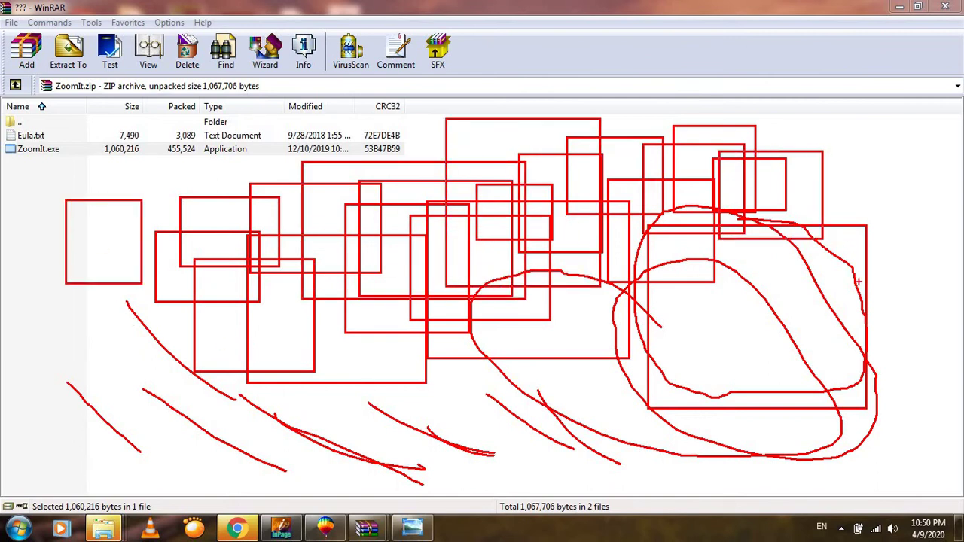
# Step: Add four freehand strokes beside the largest rectangle and a spiral scribble inside it
pyautogui.moveTo(864, 118)
pyautogui.mouseDown()
pyautogui.moveTo(904, 213)
pyautogui.moveTo(900, 270)
pyautogui.mouseUp()
pyautogui.moveTo(938, 240); pyautogui.dragTo(891, 318)
pyautogui.moveTo(947, 296); pyautogui.dragTo(909, 369)
pyautogui.moveTo(955, 328); pyautogui.dragTo(908, 402)
pyautogui.moveTo(736, 333)
pyautogui.mouseDown()
pyautogui.moveTo(663, 354)
pyautogui.moveTo(829, 354)
pyautogui.moveTo(668, 335)
pyautogui.mouseUp()
# Step: Draw four more rectangles around the lower corner of the rectangle cluster, and leave drawing mode to clear all annotations
pyautogui.moveTo(329, 351); pyautogui.dragTo(391, 383)
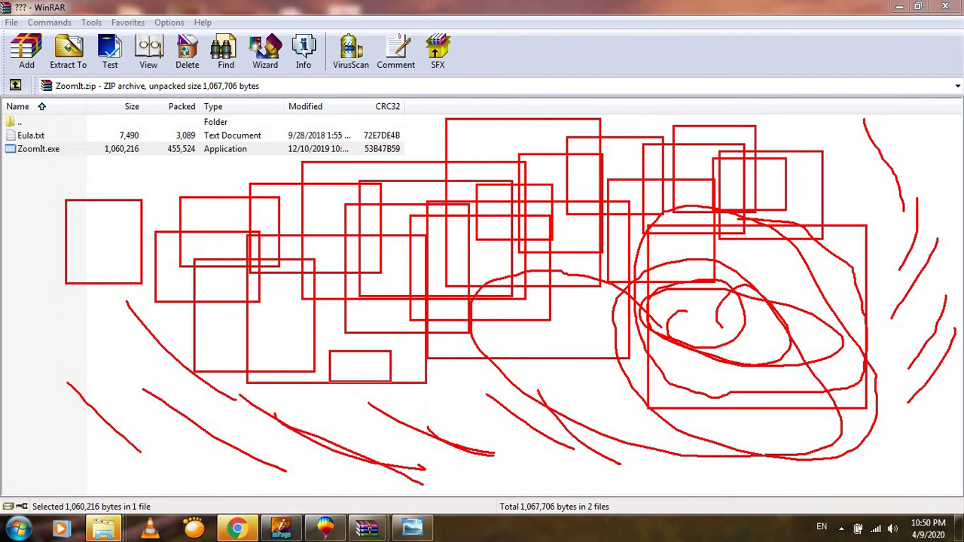
pyautogui.moveTo(254, 304); pyautogui.dragTo(316, 361)
pyautogui.moveTo(237, 287); pyautogui.dragTo(367, 405)
pyautogui.moveTo(137, 219); pyautogui.dragTo(227, 309)
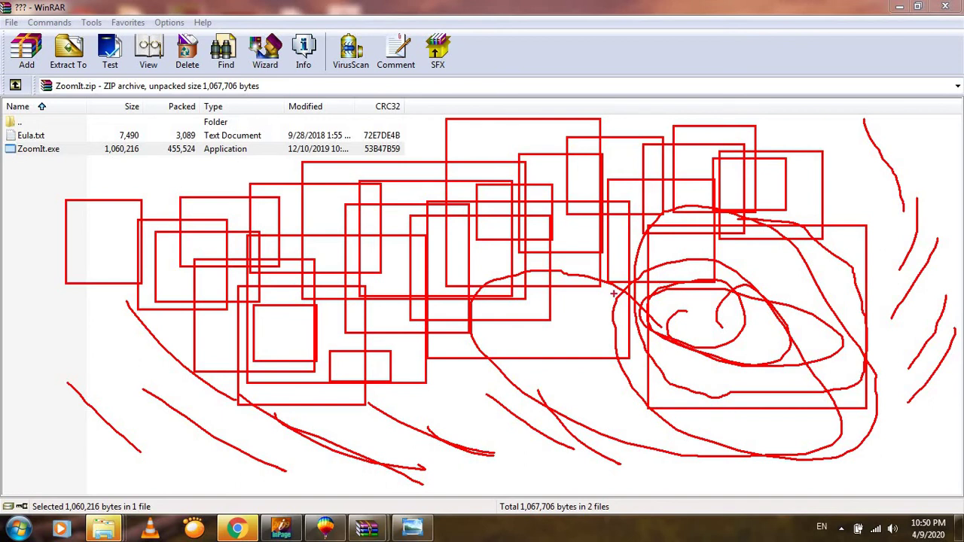
pyautogui.press('super')
pyautogui.press('Escape')
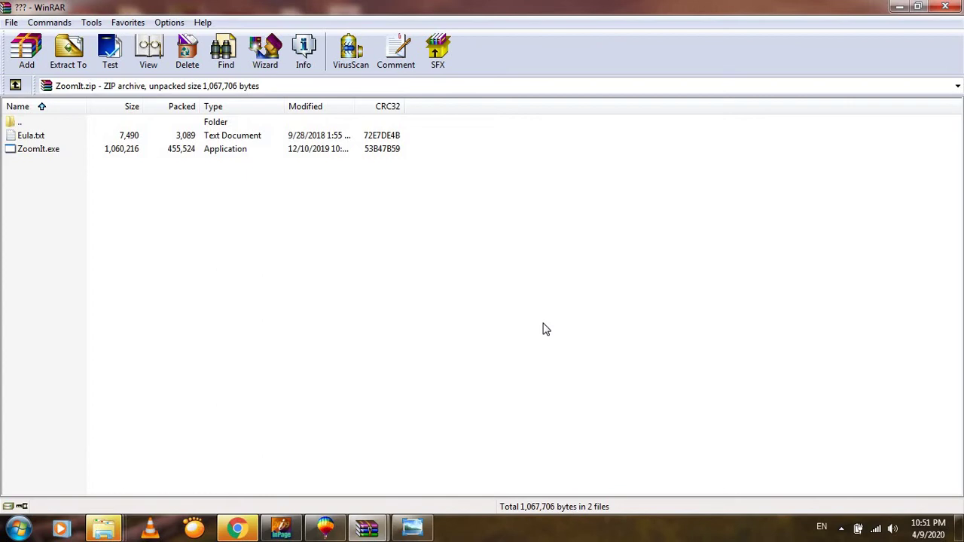
# Step: Restart ZoomIt's draw mode, draw thirteen red rectangles across the blank area of the archive window, and exit the mode
pyautogui.hotkey('ctrl', '2')
pyautogui.moveTo(502, 276); pyautogui.dragTo(724, 411)
pyautogui.moveTo(501, 241); pyautogui.dragTo(661, 360)
pyautogui.moveTo(486, 265); pyautogui.dragTo(648, 367)
pyautogui.moveTo(348, 285); pyautogui.dragTo(567, 406)
pyautogui.moveTo(319, 287); pyautogui.dragTo(517, 395)
pyautogui.moveTo(277, 273)
pyautogui.mouseDown()
pyautogui.moveTo(534, 409)
pyautogui.moveTo(515, 393)
pyautogui.mouseUp()
pyautogui.moveTo(238, 243); pyautogui.dragTo(409, 354)
pyautogui.moveTo(145, 230); pyautogui.dragTo(350, 360)
pyautogui.moveTo(109, 239); pyautogui.dragTo(351, 378)
pyautogui.moveTo(399, 248); pyautogui.dragTo(600, 402)
pyautogui.moveTo(523, 237)
pyautogui.mouseDown()
pyautogui.moveTo(647, 352)
pyautogui.moveTo(645, 344)
pyautogui.mouseUp()
pyautogui.moveTo(573, 186); pyautogui.dragTo(693, 289)
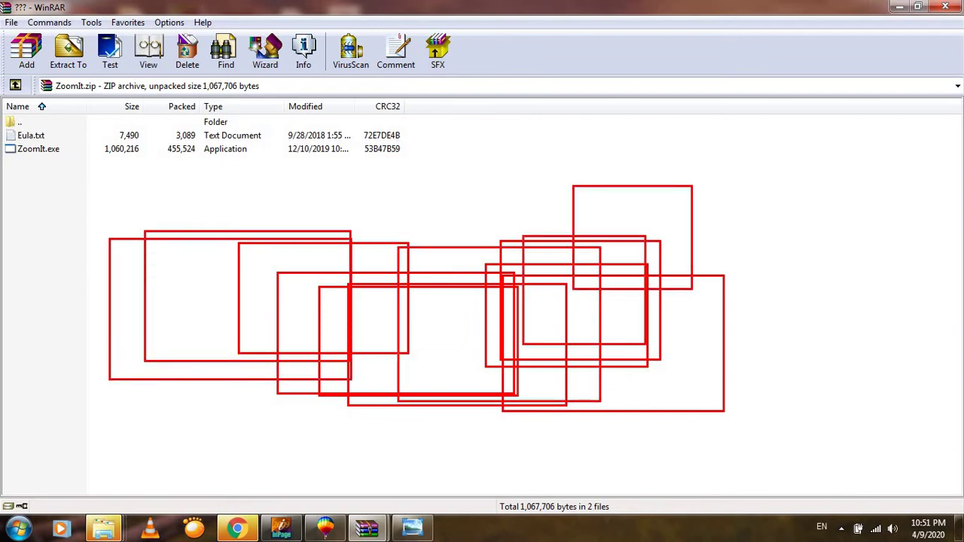
pyautogui.moveTo(723, 199); pyautogui.dragTo(876, 339)
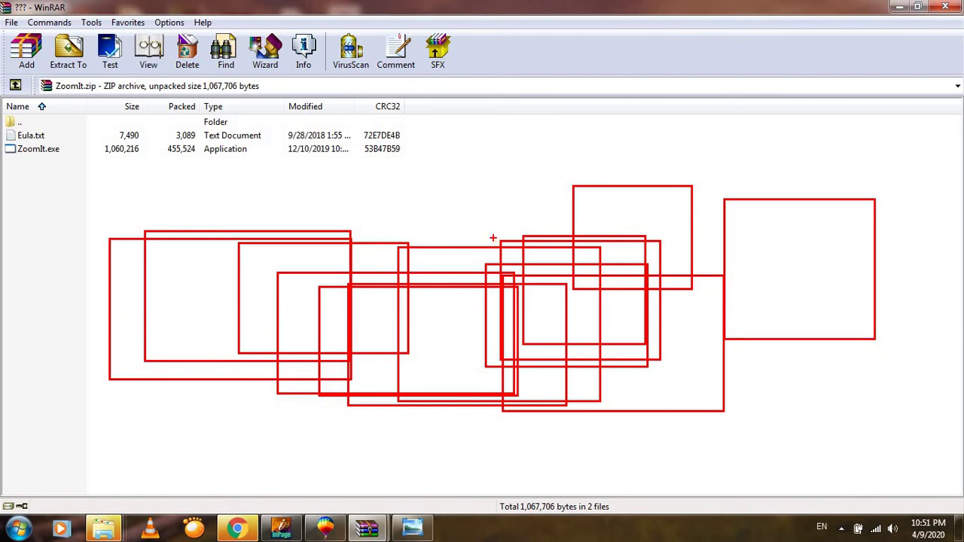
pyautogui.press('super')
pyautogui.click(512, 266)
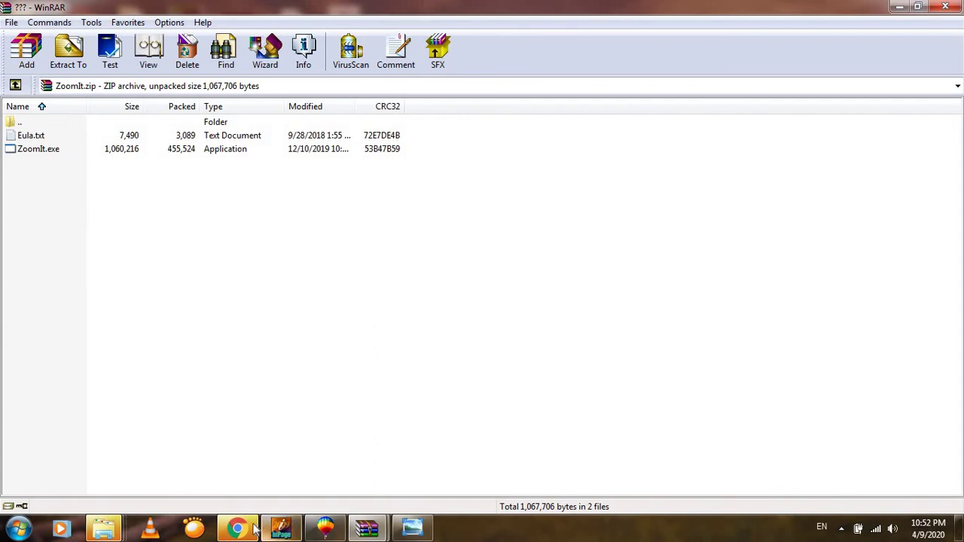
# Step: Switch to the Chapter 2 folder, open image Page0035 in a maximized photo viewer, and enlarge its text
pyautogui.click(103, 529)
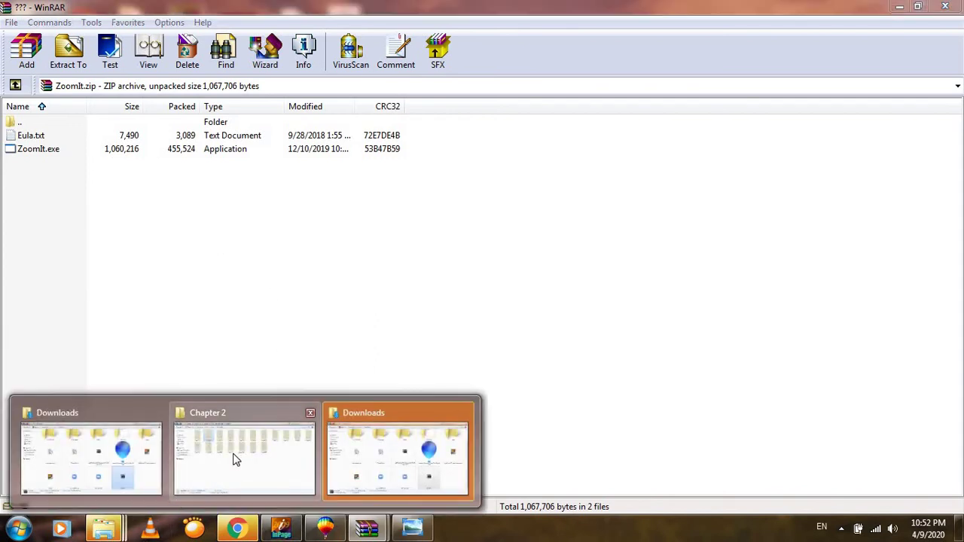
pyautogui.click(235, 460)
pyautogui.doubleClick(392, 177)
pyautogui.scroll(2, 483, 216)
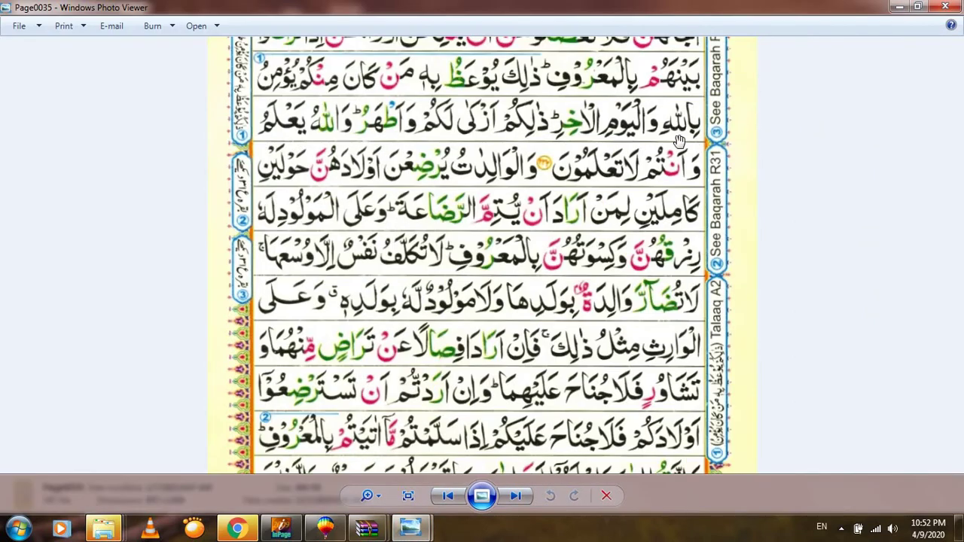
pyautogui.click(843, 60)
pyautogui.scroll(2, 601, 199)
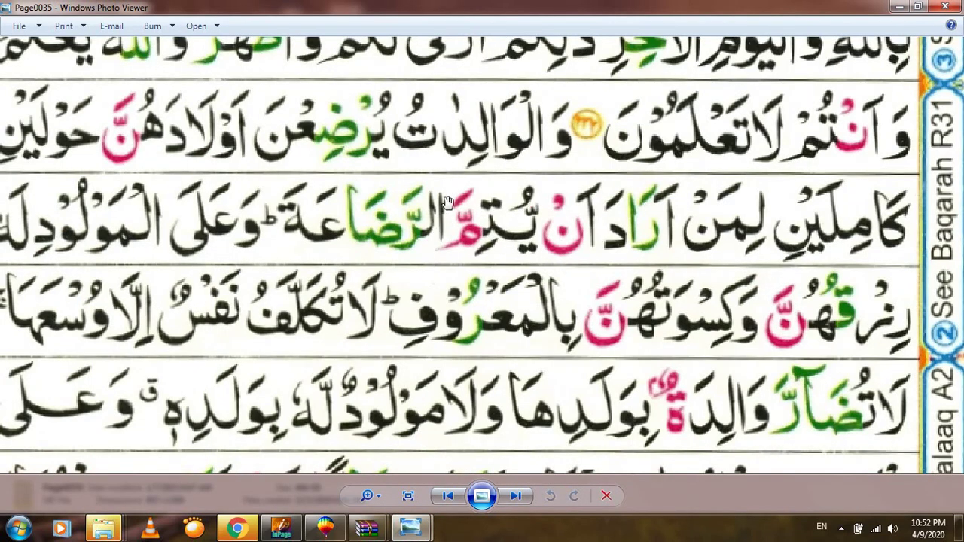